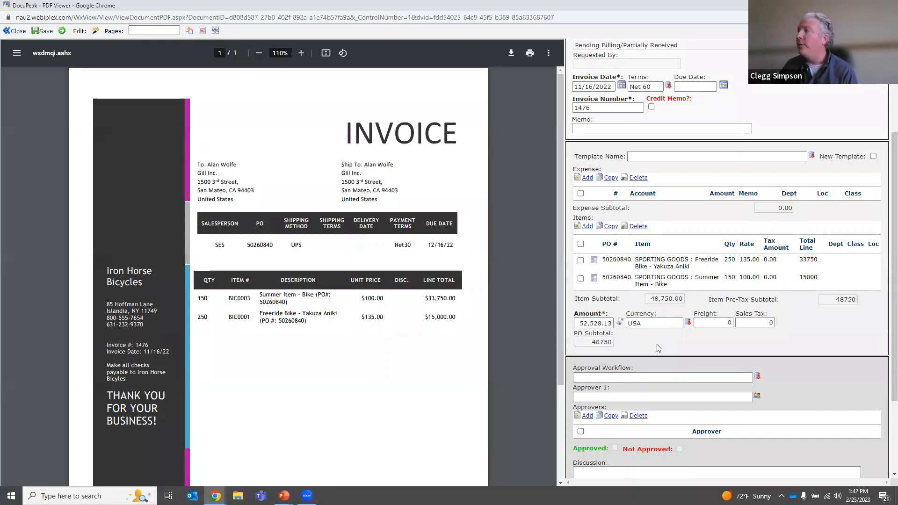
Compare the shipping charge and total on the Iron Horse Bicycles invoice with the amount and freight entered in the form.
{"action": "scroll", "coordinate": [424, 341], "scroll_direction": "down", "scroll_amount": 3}
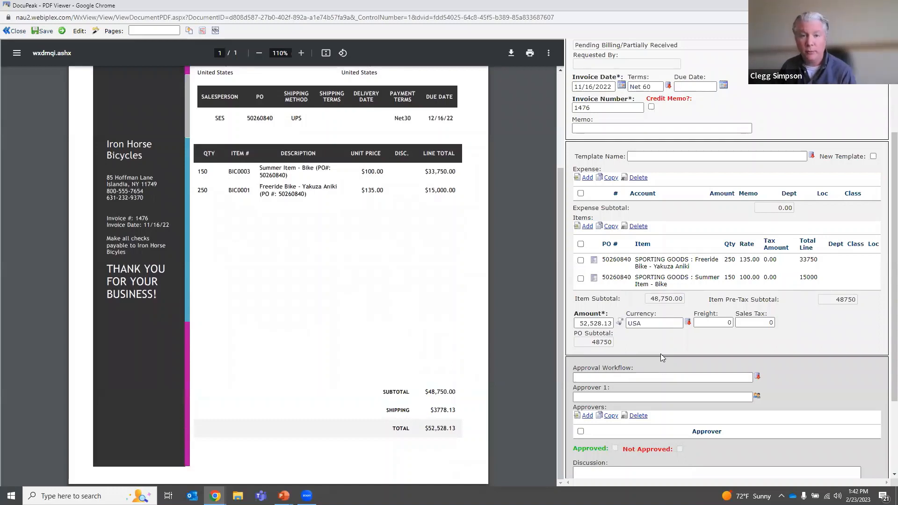
{"action": "left_click_drag", "start_coordinate": [427, 414], "coordinate": [455, 413]}
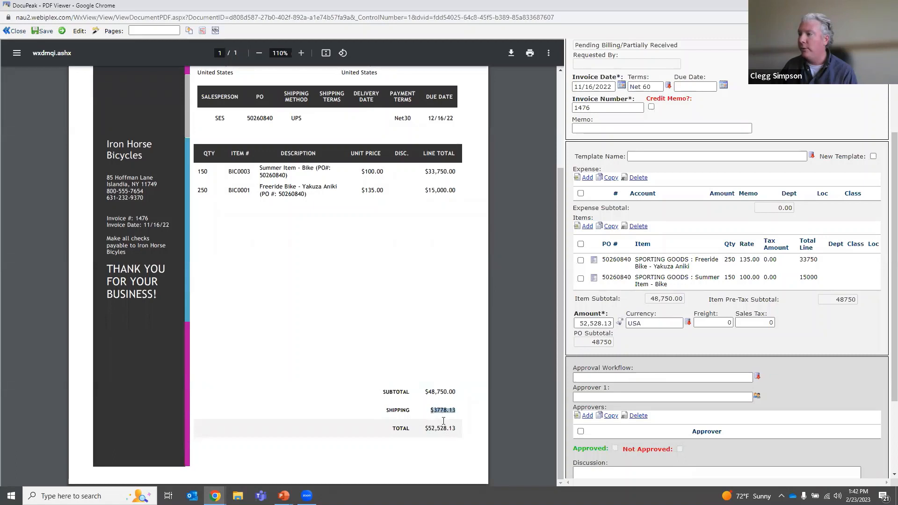
{"action": "left_click", "coordinate": [600, 318]}
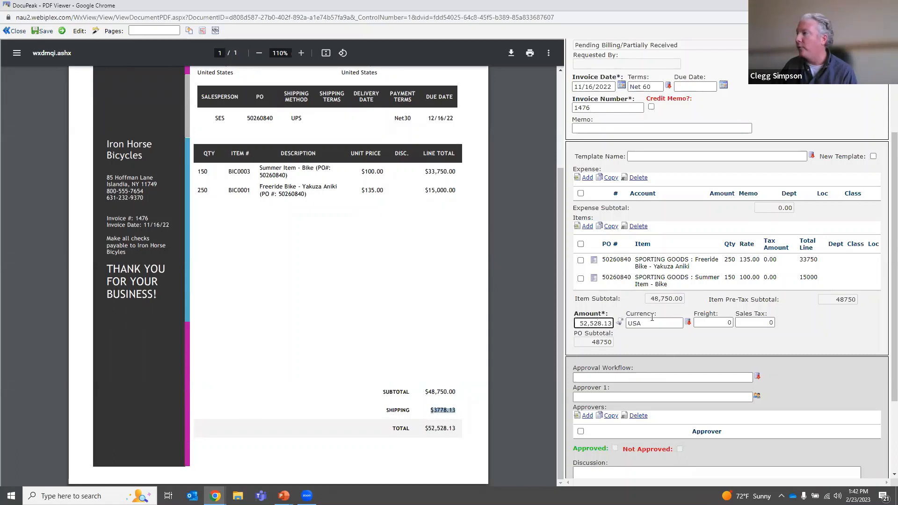
{"action": "left_click", "coordinate": [667, 346]}
{"action": "left_click", "coordinate": [486, 379]}
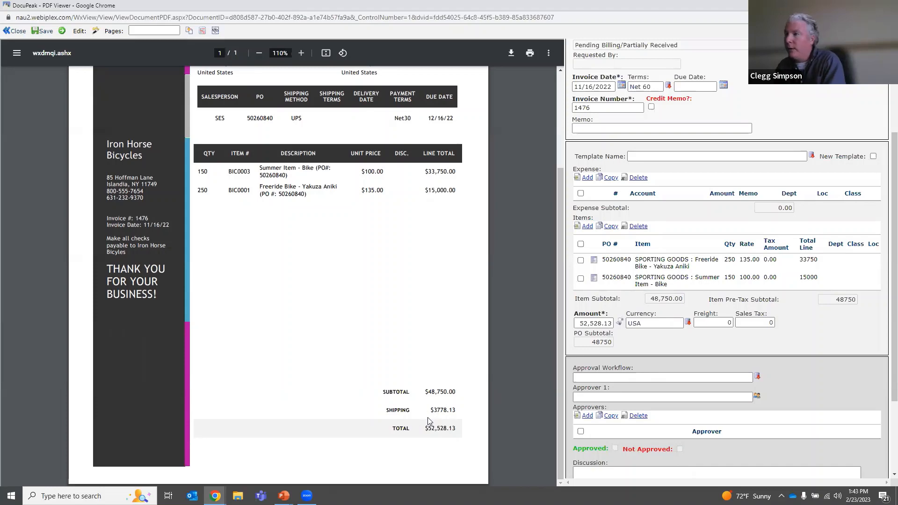
Return to the payables window, bring up the PO tolerance values and check the percentage and dollar tolerances.
{"action": "key", "text": "alt+Tab"}
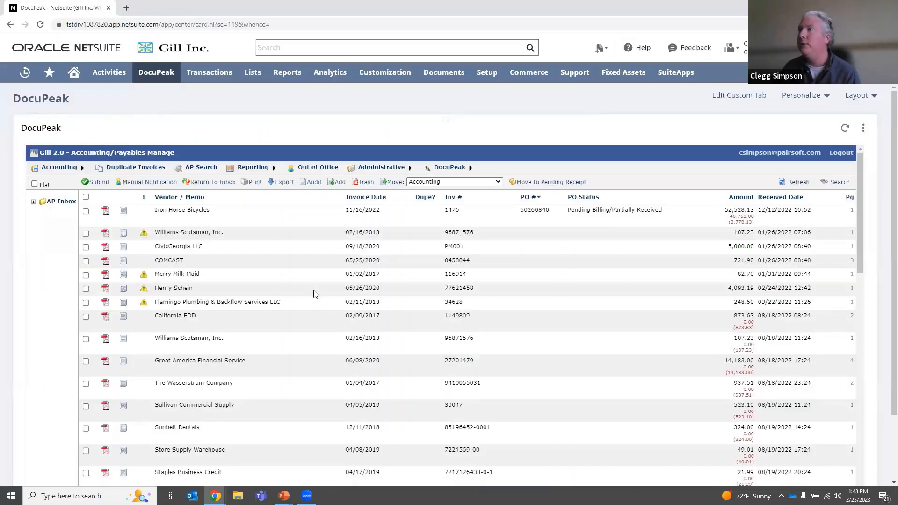
{"action": "left_click", "coordinate": [378, 167]}
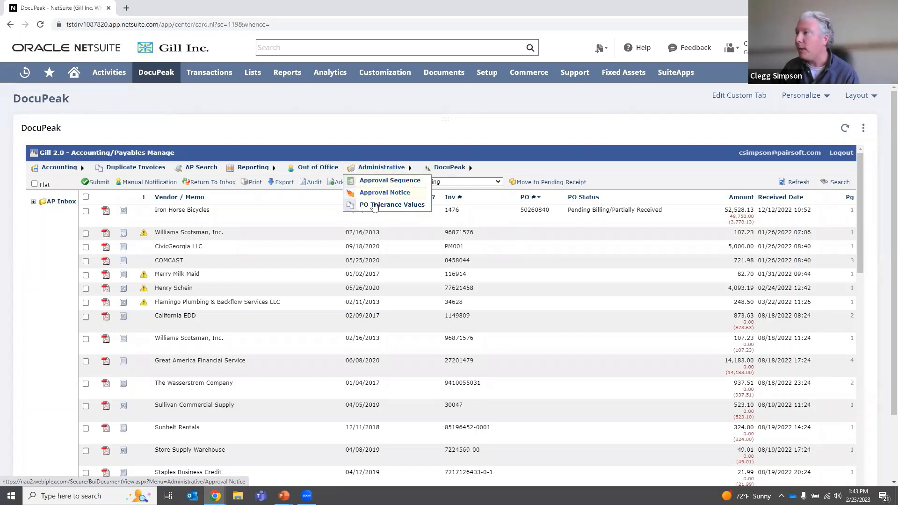
{"action": "left_click", "coordinate": [382, 205]}
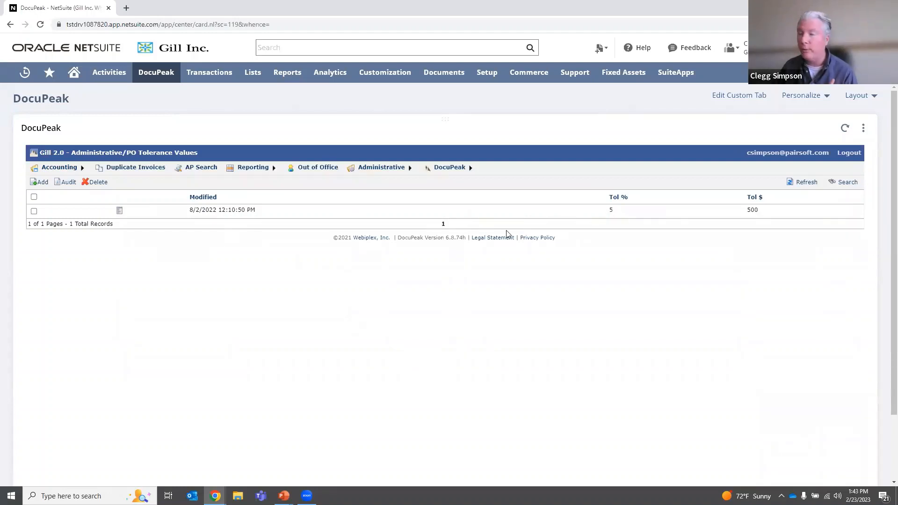
{"action": "left_click_drag", "start_coordinate": [617, 214], "coordinate": [604, 214]}
{"action": "left_click_drag", "start_coordinate": [768, 210], "coordinate": [747, 210]}
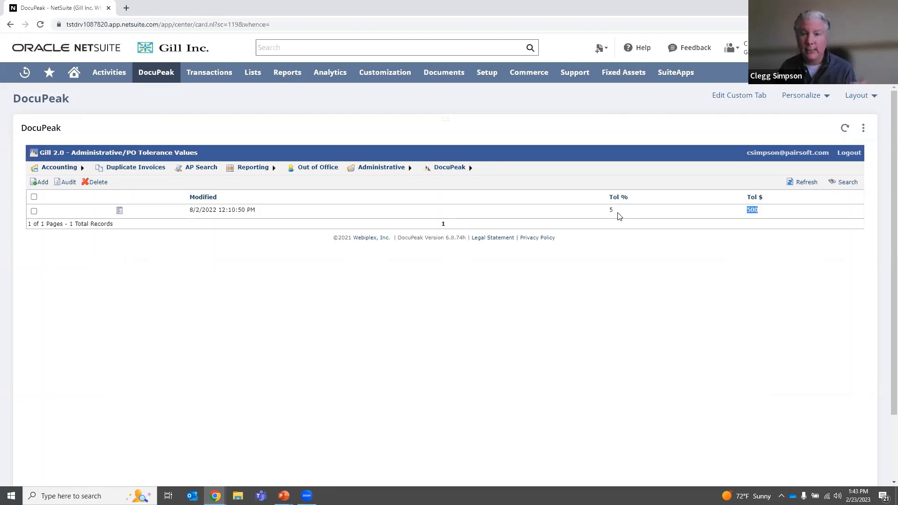
{"action": "left_click", "coordinate": [762, 221]}
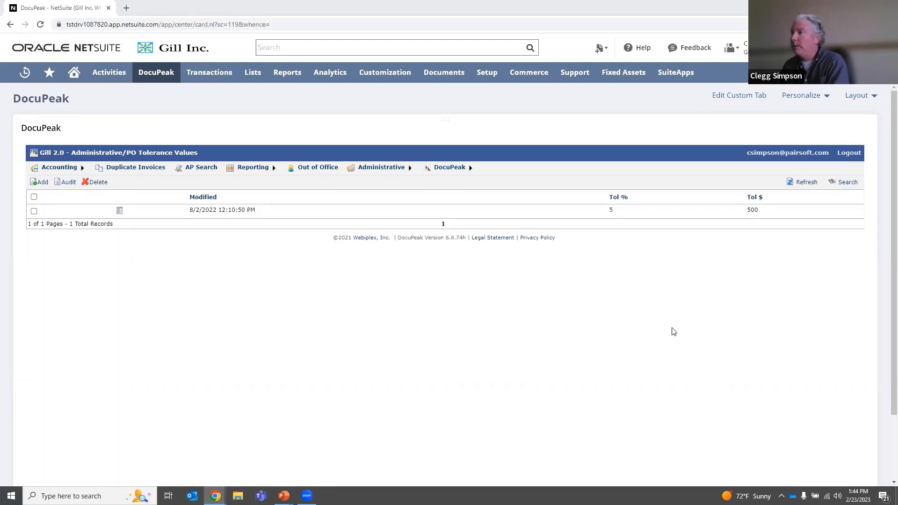
Go back from the invoice viewer to the NetSuite window and reload DocuPeak to the payables list.
{"action": "key", "text": "alt+Tab"}
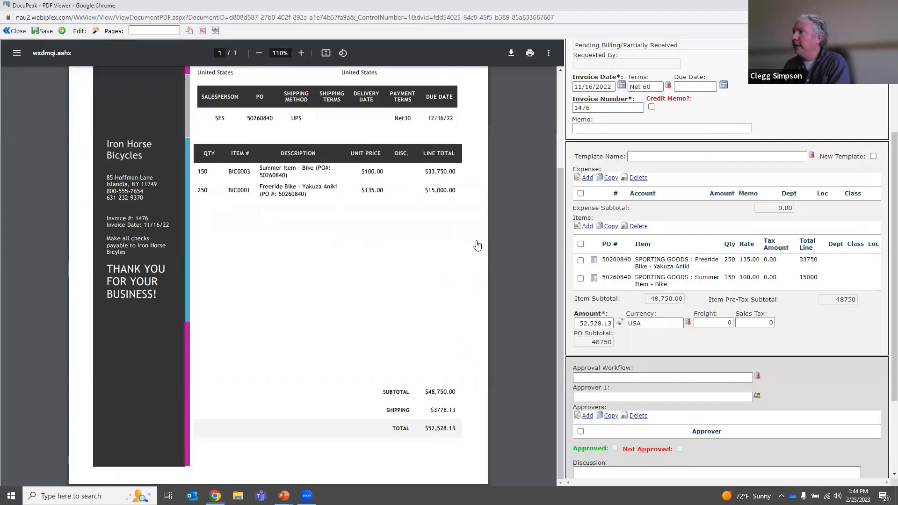
{"action": "key", "text": "alt+Tab"}
{"action": "left_click", "coordinate": [159, 74]}
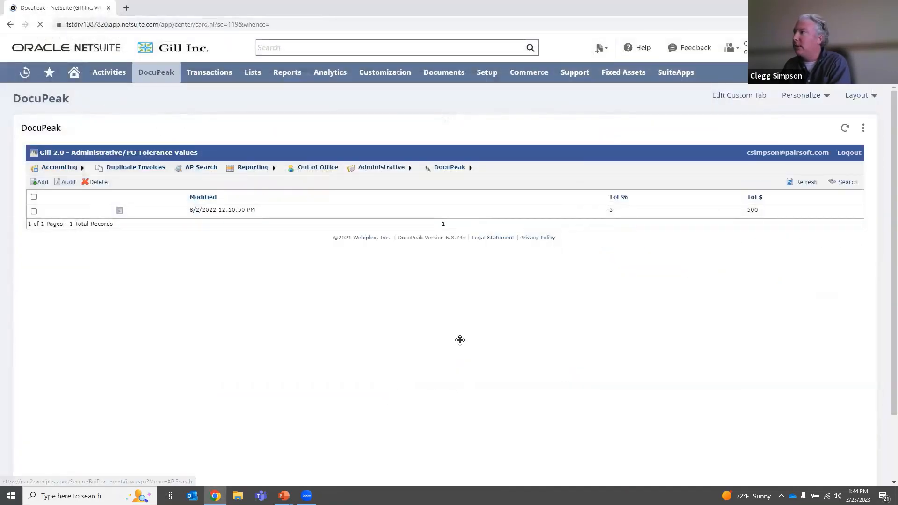
Switch to the PowerPoint slide show and advance to the Coding Templates slide.
{"action": "key", "text": "alt+Tab"}
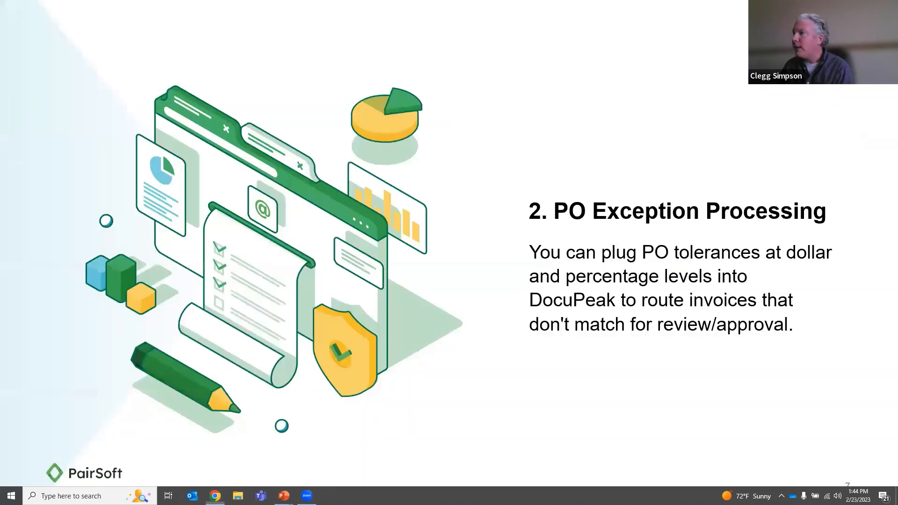
{"action": "key", "text": "Right"}
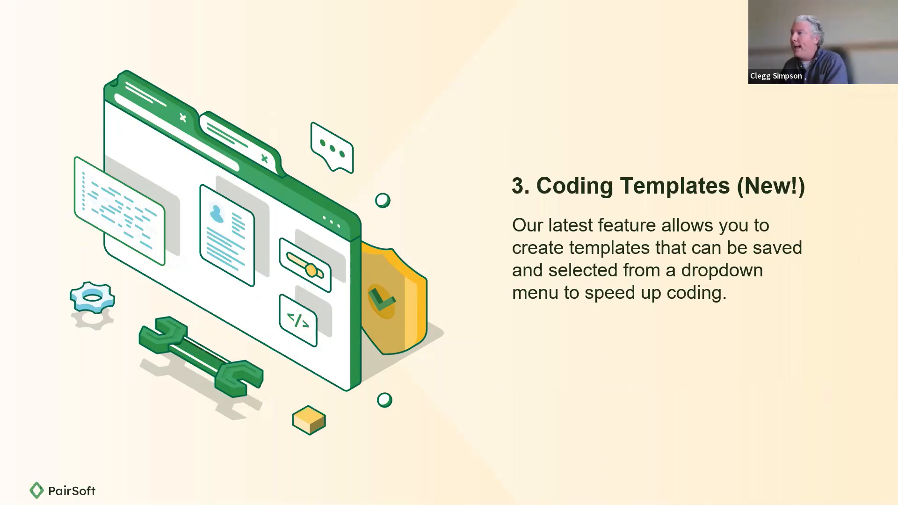
Switch back to NetSuite, re-sort the payables list by PO number and open the Airgas invoice in a maximized viewer.
{"action": "key", "text": "alt+Tab"}
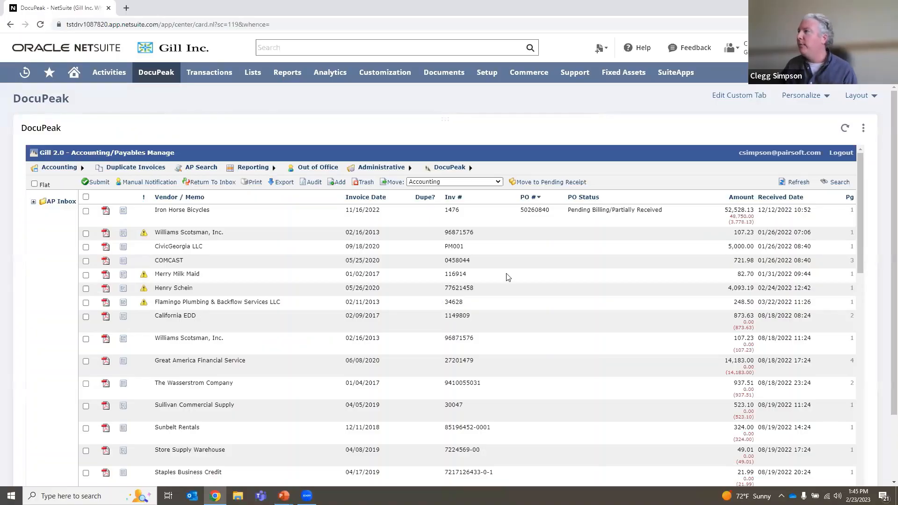
{"action": "left_click", "coordinate": [529, 202]}
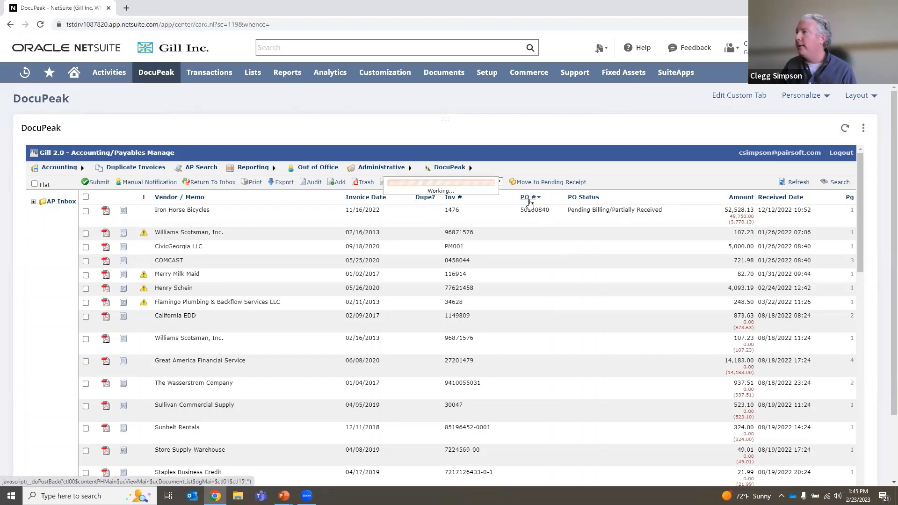
{"action": "scroll", "coordinate": [314, 275], "scroll_direction": "down", "scroll_amount": 5}
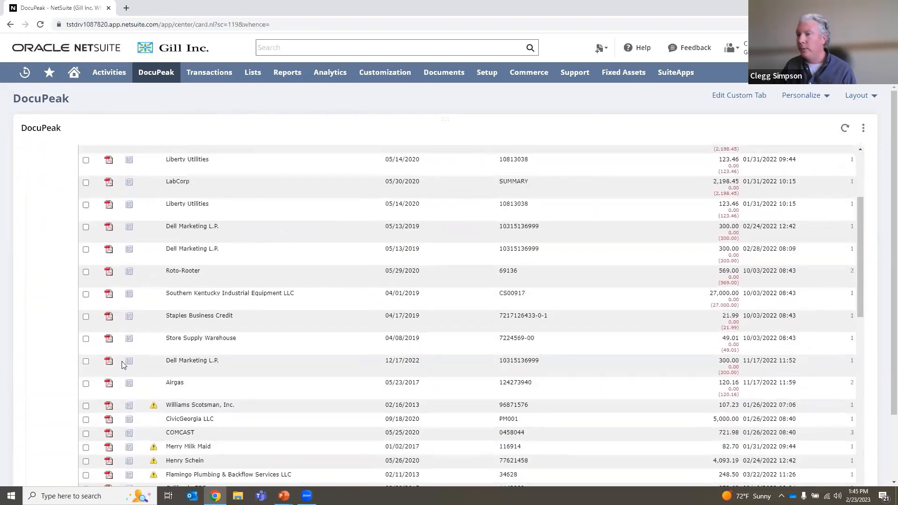
{"action": "left_click", "coordinate": [108, 384]}
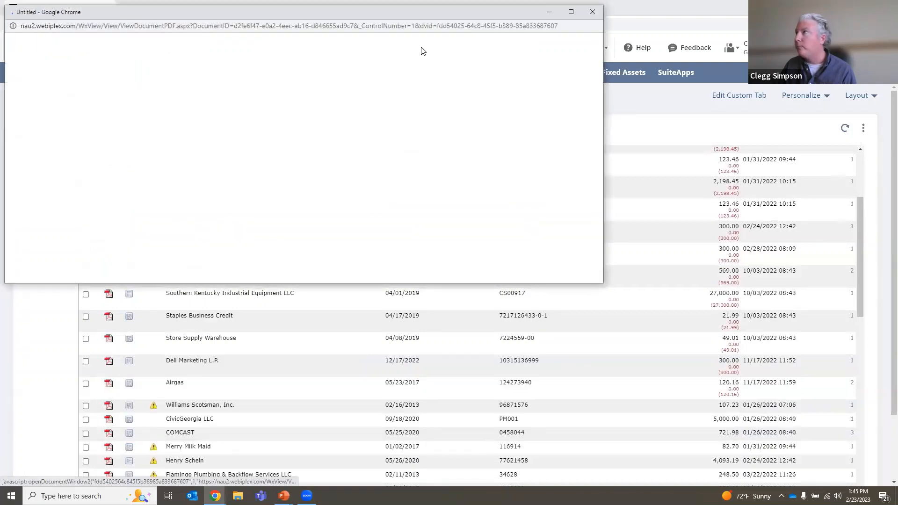
{"action": "left_click", "coordinate": [571, 12]}
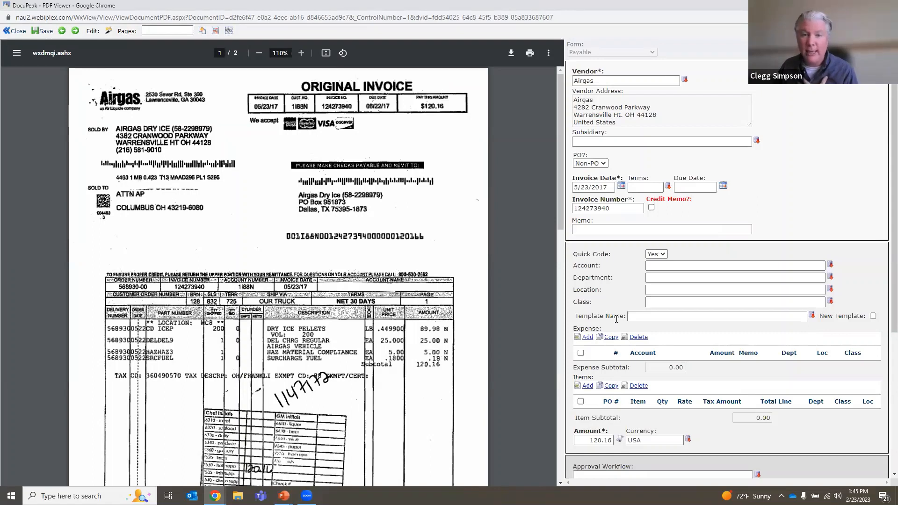
Fill the Airgas invoice's quick coding with account 6180 Professional Fees, department Service, location Boston and class Corporate Sales.
{"action": "scroll", "coordinate": [609, 287], "scroll_direction": "down", "scroll_amount": 1}
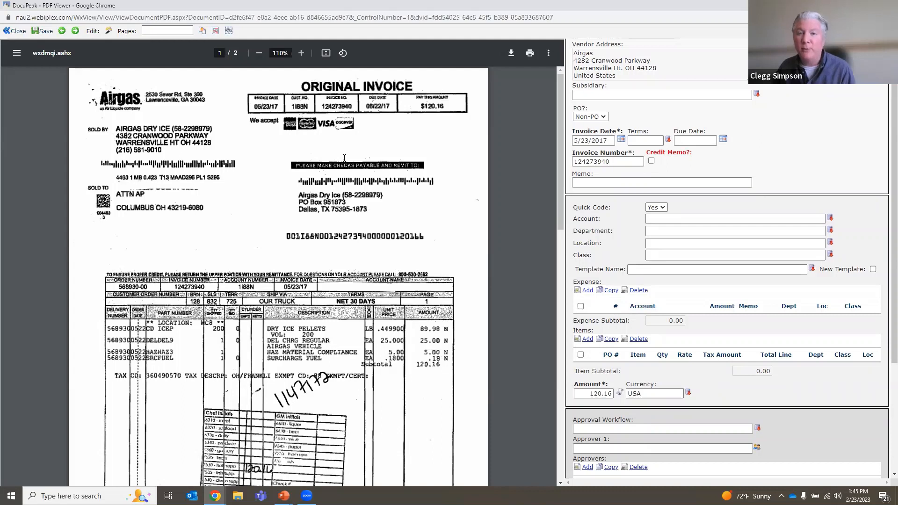
{"action": "left_click", "coordinate": [108, 33]}
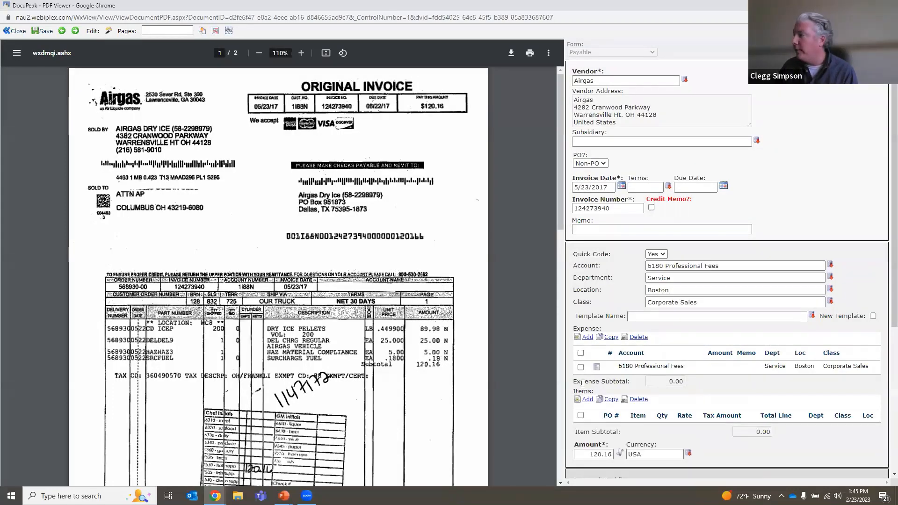
{"action": "left_click_drag", "start_coordinate": [614, 369], "coordinate": [758, 391]}
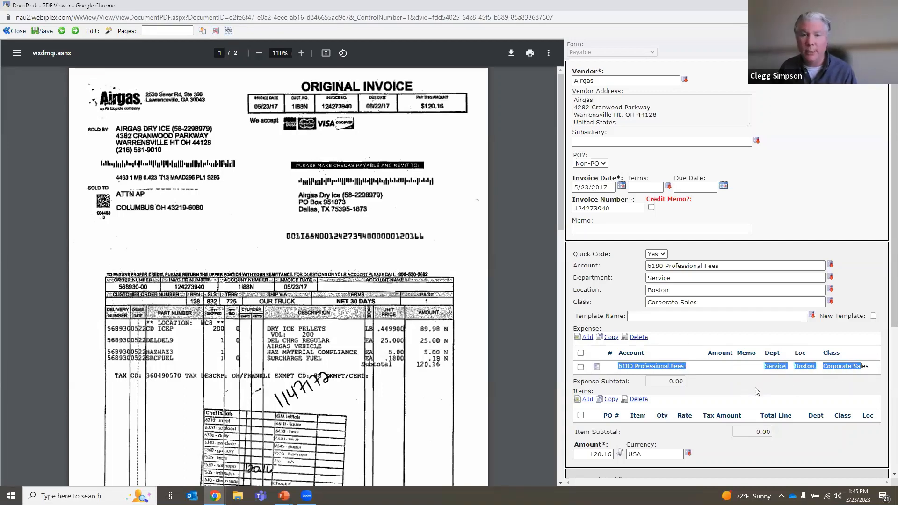
{"action": "left_click", "coordinate": [757, 391]}
{"action": "scroll", "coordinate": [748, 378], "scroll_direction": "down", "scroll_amount": 2}
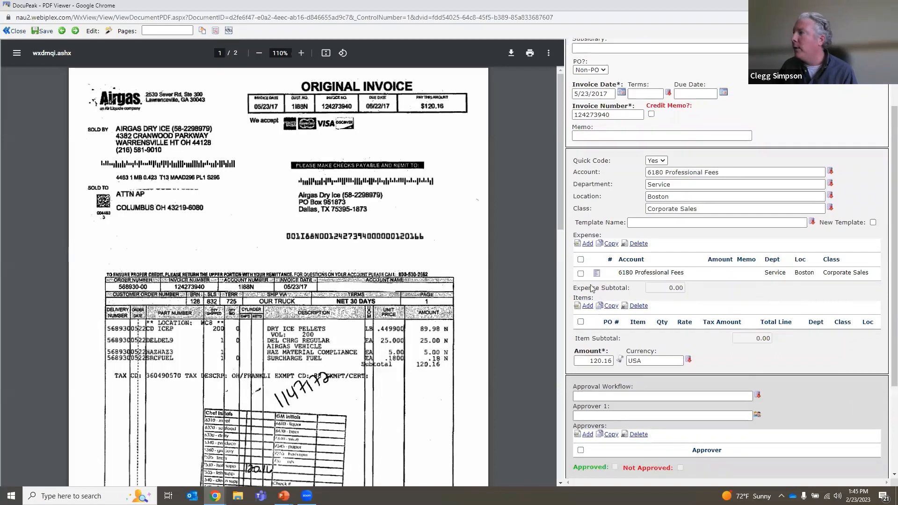
{"action": "left_click", "coordinate": [587, 245]}
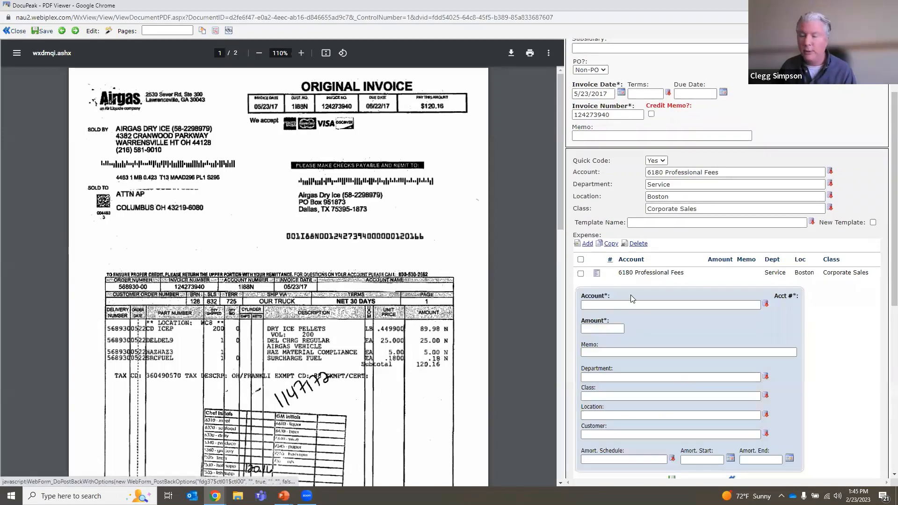
{"action": "left_click", "coordinate": [625, 305]}
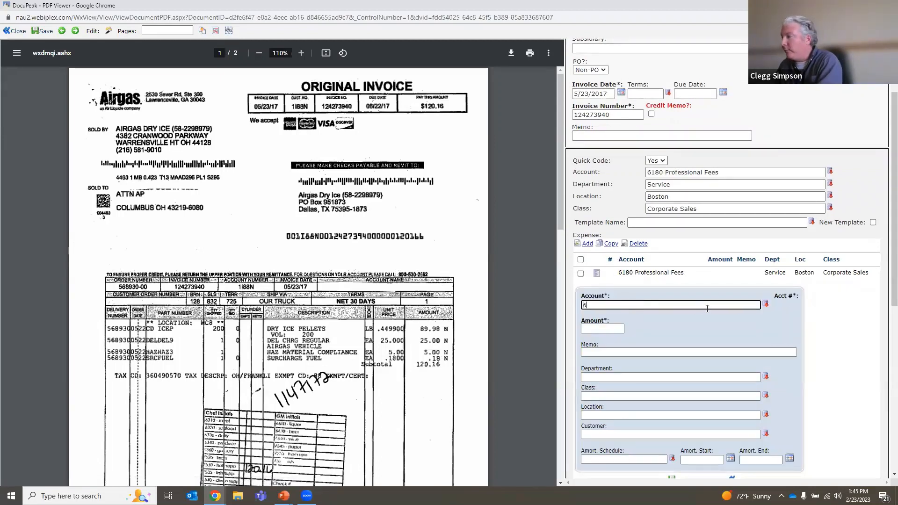
{"action": "left_click", "coordinate": [765, 305]}
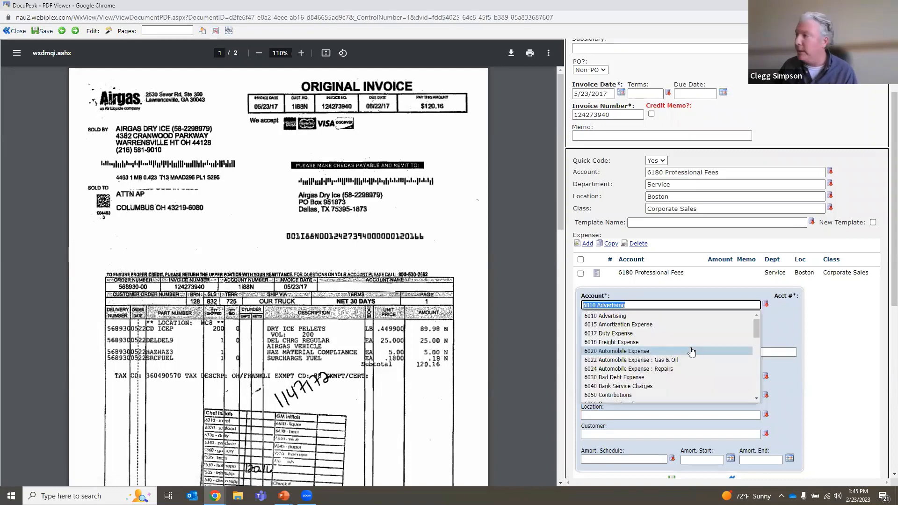
{"action": "scroll", "coordinate": [602, 374], "scroll_direction": "down", "scroll_amount": 2}
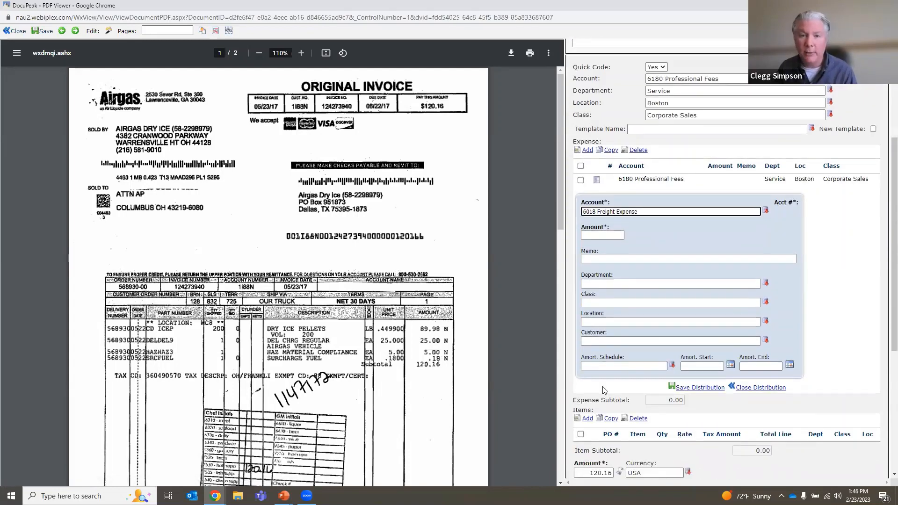
{"action": "left_click", "coordinate": [748, 392]}
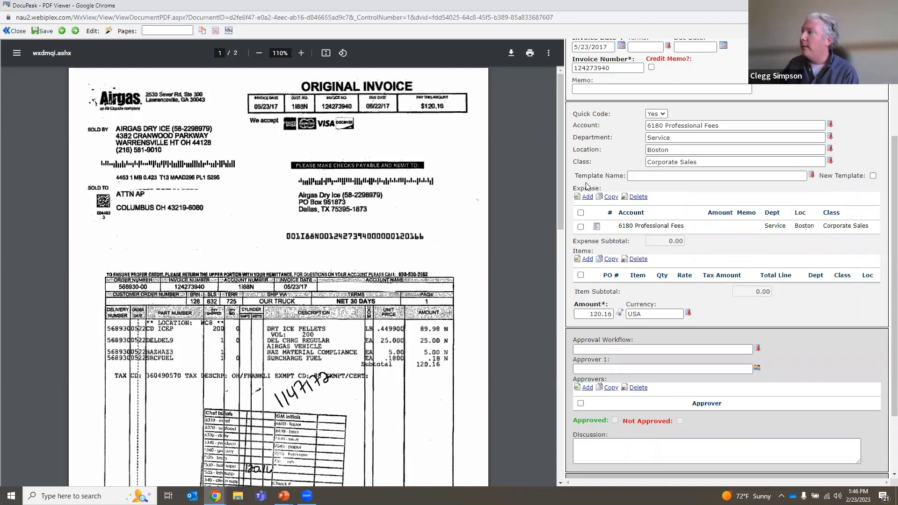
Try to set up a new coding template named ComCast Dist. List 1 for the invoice.
{"action": "left_click_drag", "start_coordinate": [575, 177], "coordinate": [669, 200]}
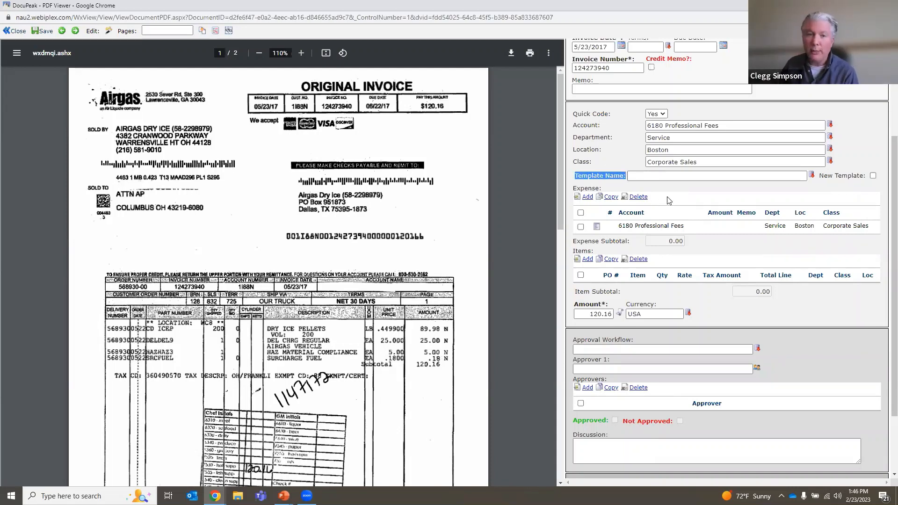
{"action": "left_click", "coordinate": [690, 192]}
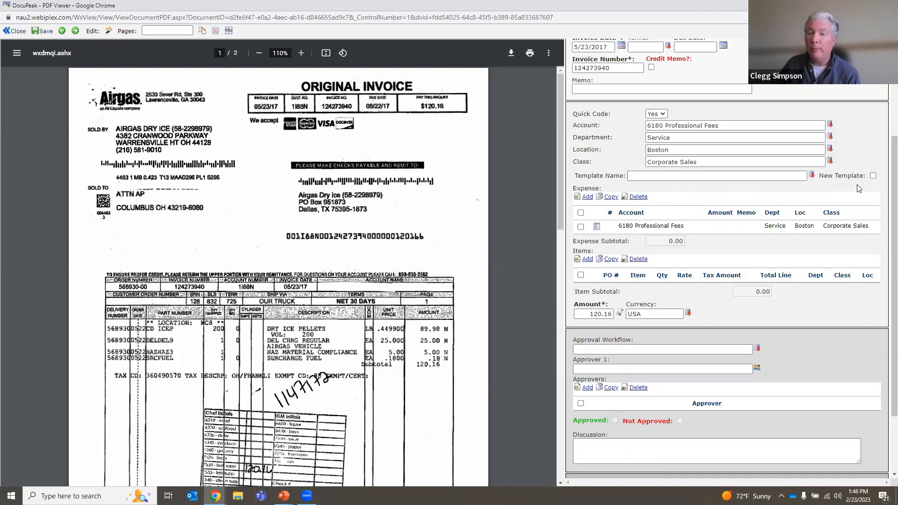
{"action": "left_click", "coordinate": [873, 176]}
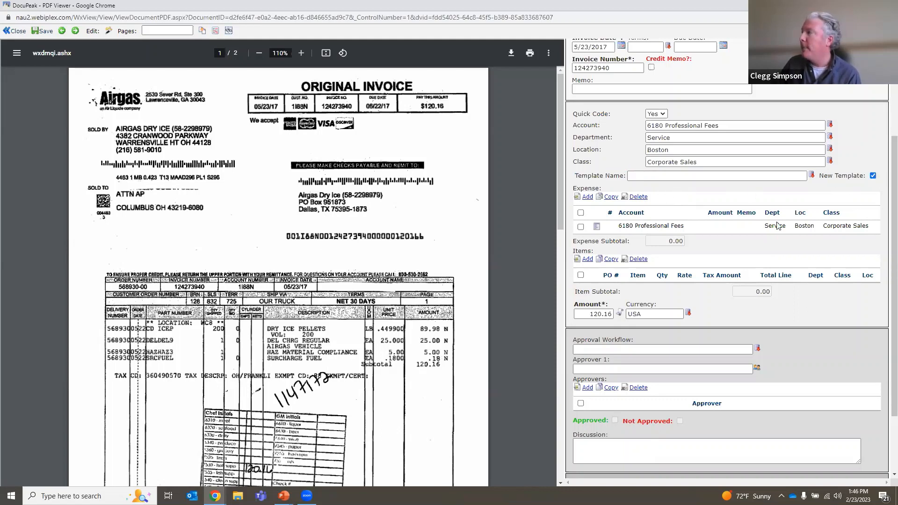
{"action": "left_click", "coordinate": [702, 197]}
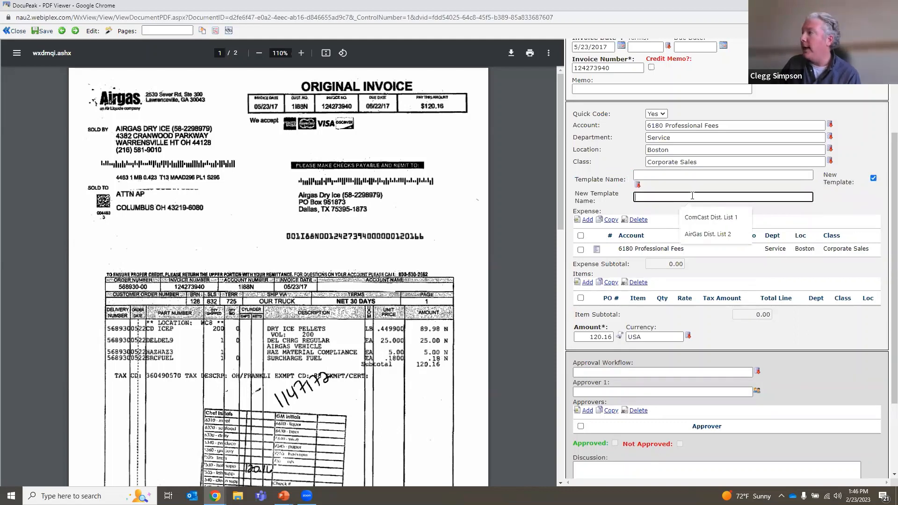
{"action": "left_click", "coordinate": [707, 218]}
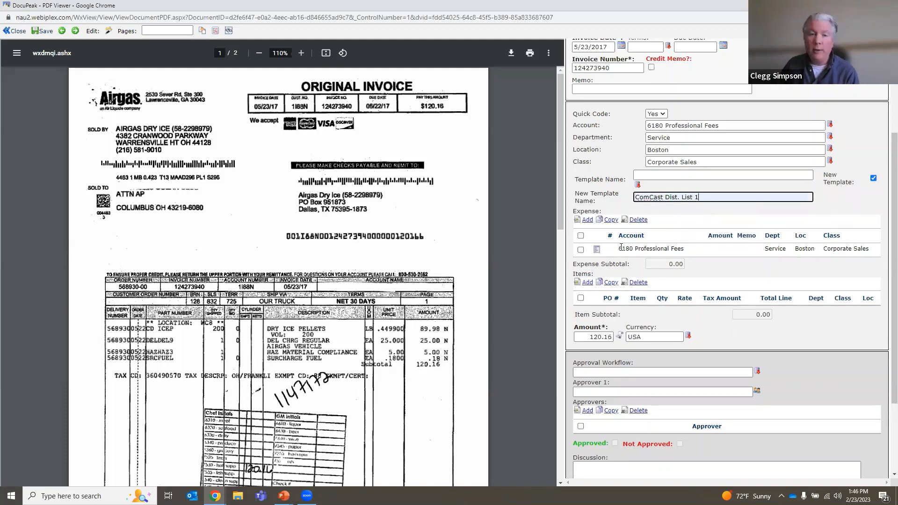
{"action": "scroll", "coordinate": [702, 351], "scroll_direction": "down", "scroll_amount": 3}
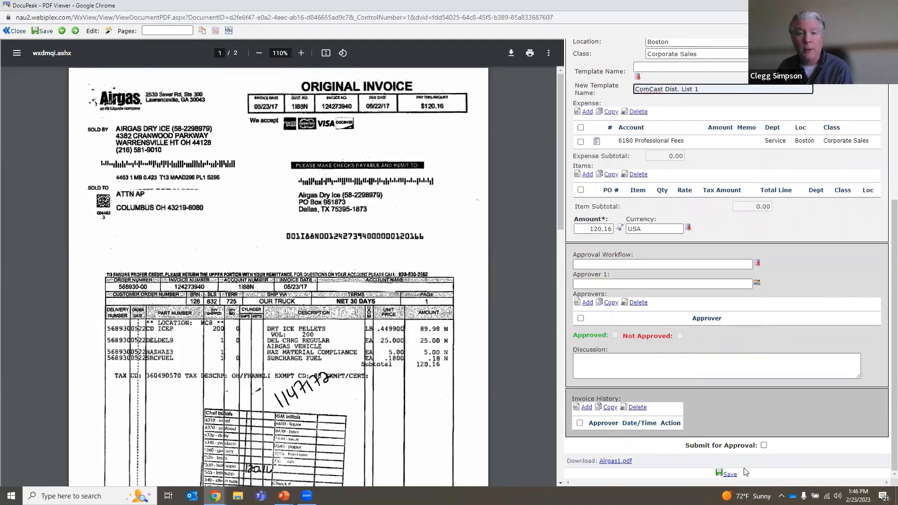
{"action": "scroll", "coordinate": [746, 473], "scroll_direction": "up", "scroll_amount": 2}
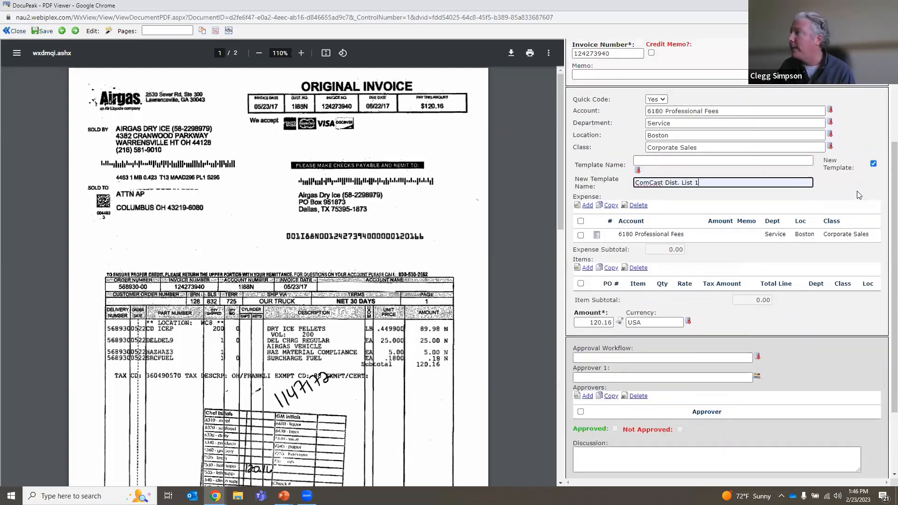
Turn off the new template option and apply the AirGas Dist. List 1 coding template to the invoice.
{"action": "left_click", "coordinate": [873, 164]}
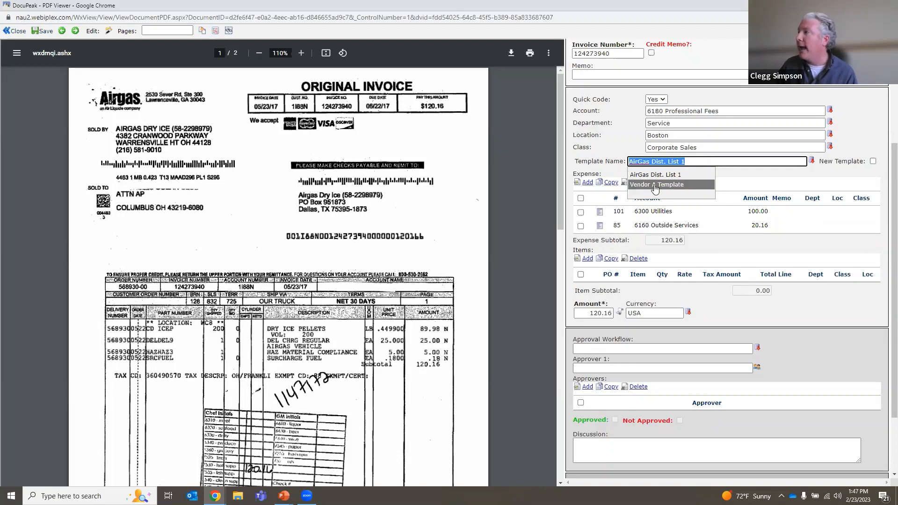
{"action": "left_click", "coordinate": [655, 176]}
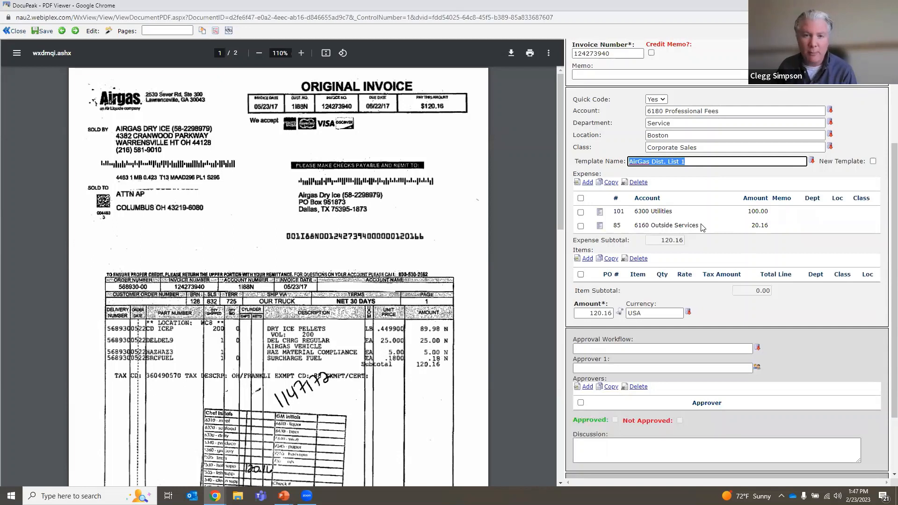
Replace the invoice's coding template with Vendor A Template and compare the expense subtotal with the invoice amount.
{"action": "key", "text": "BackSpace"}
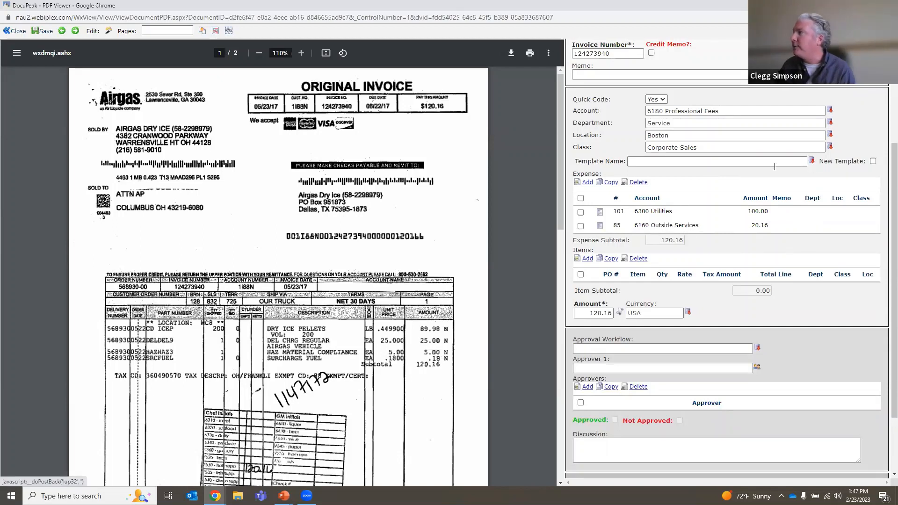
{"action": "left_click", "coordinate": [723, 175]}
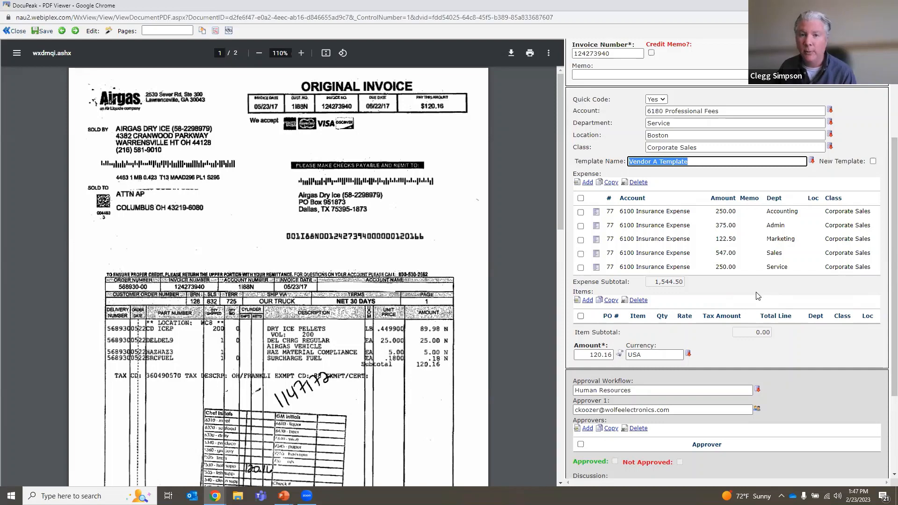
{"action": "left_click_drag", "start_coordinate": [575, 284], "coordinate": [637, 286]}
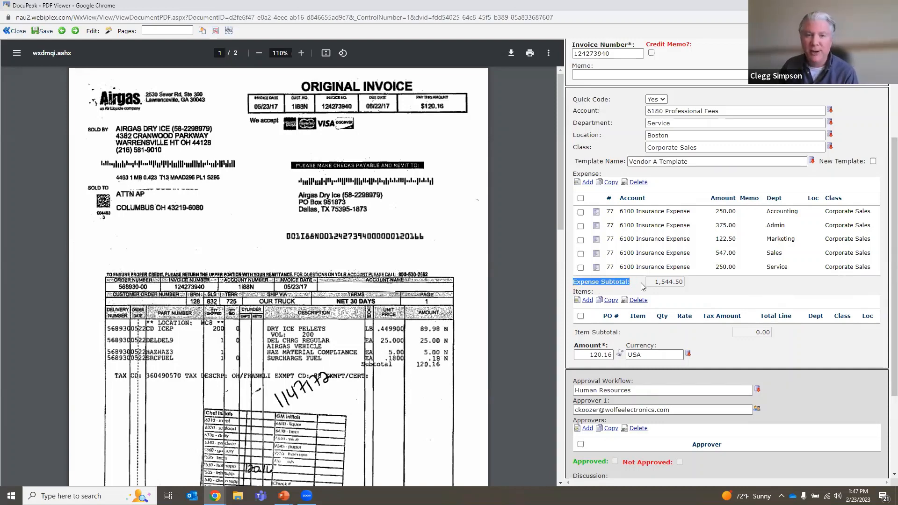
{"action": "double_click", "coordinate": [586, 354]}
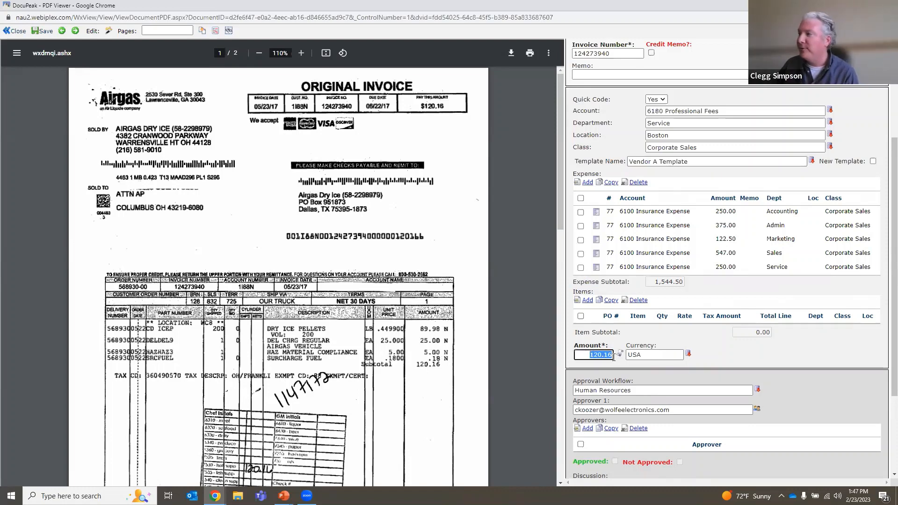
{"action": "scroll", "coordinate": [625, 373], "scroll_direction": "down", "scroll_amount": 3}
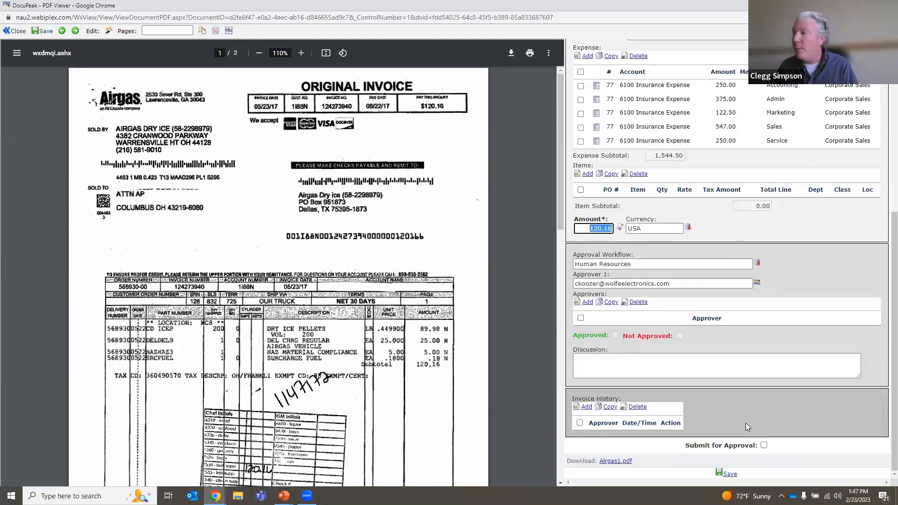
{"action": "scroll", "coordinate": [746, 422], "scroll_direction": "up", "scroll_amount": 2}
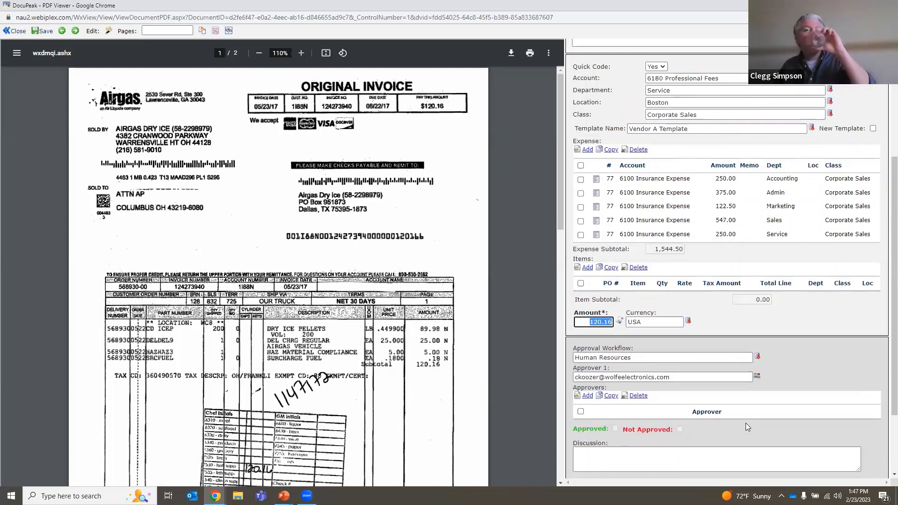
Close the invoice viewer without saving, then switch to the PowerPoint slide show and advance to the Escalation Emails slide.
{"action": "left_click", "coordinate": [887, 6]}
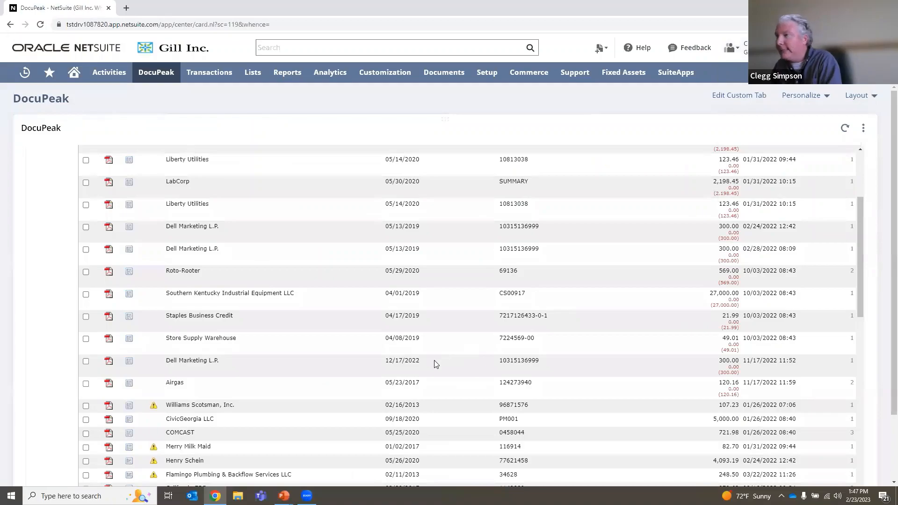
{"action": "key", "text": "alt+Tab"}
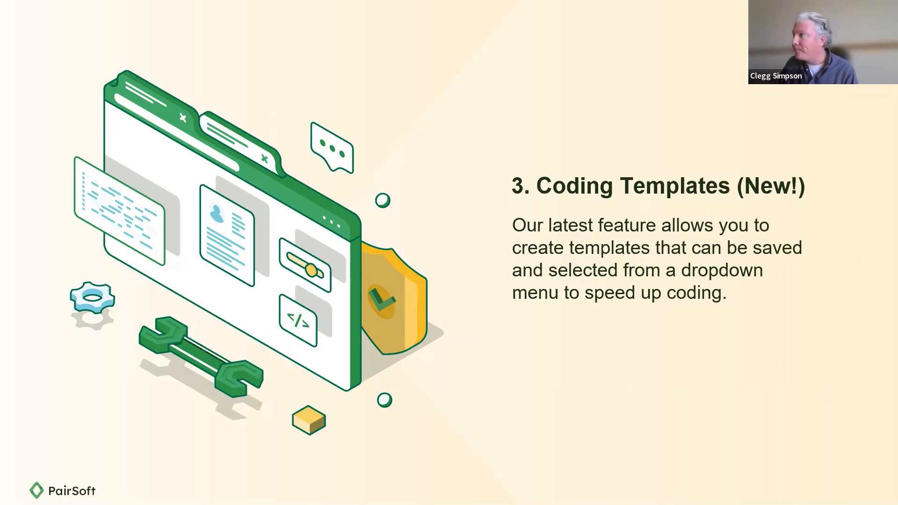
{"action": "left_click", "coordinate": [581, 449]}
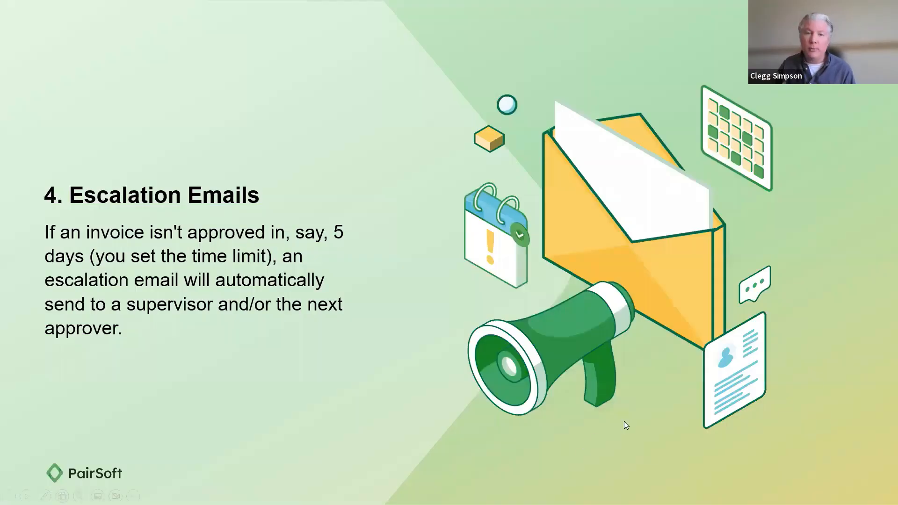